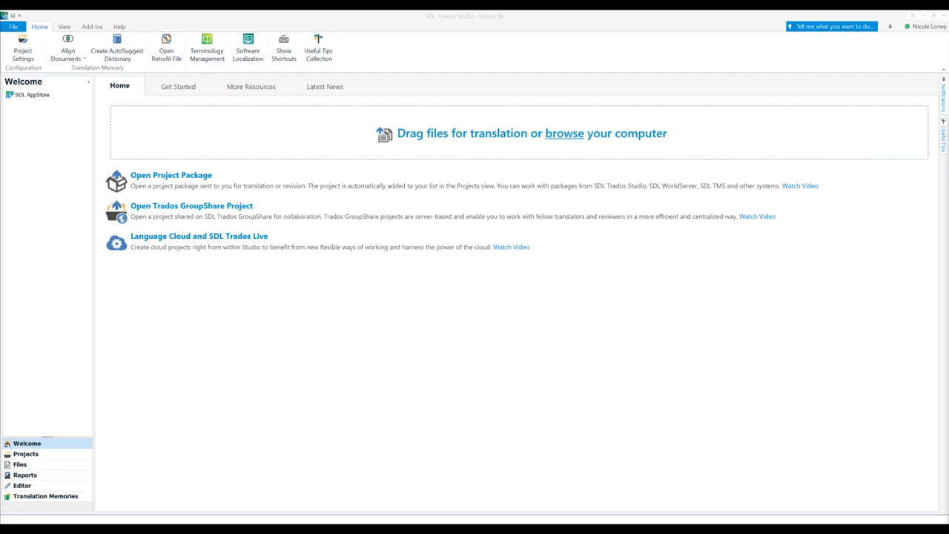
Step: Add Snow_leopard_FR (002).DOCX for translation, examine its local and cloud project creation options, and dismiss the Translate dialog
{"action": "left_click_drag", "start_coordinate": [948, 267], "coordinate": [702, 265]}
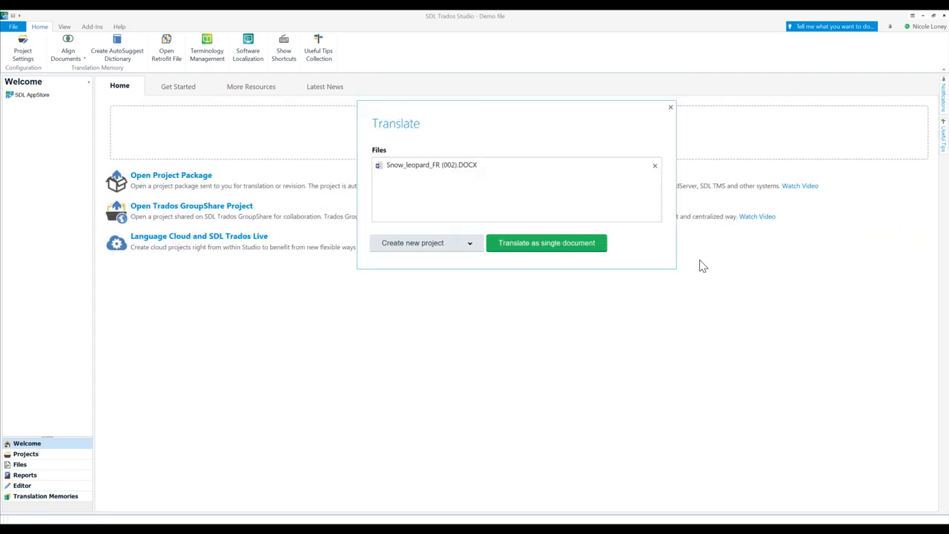
{"action": "left_click", "coordinate": [478, 248]}
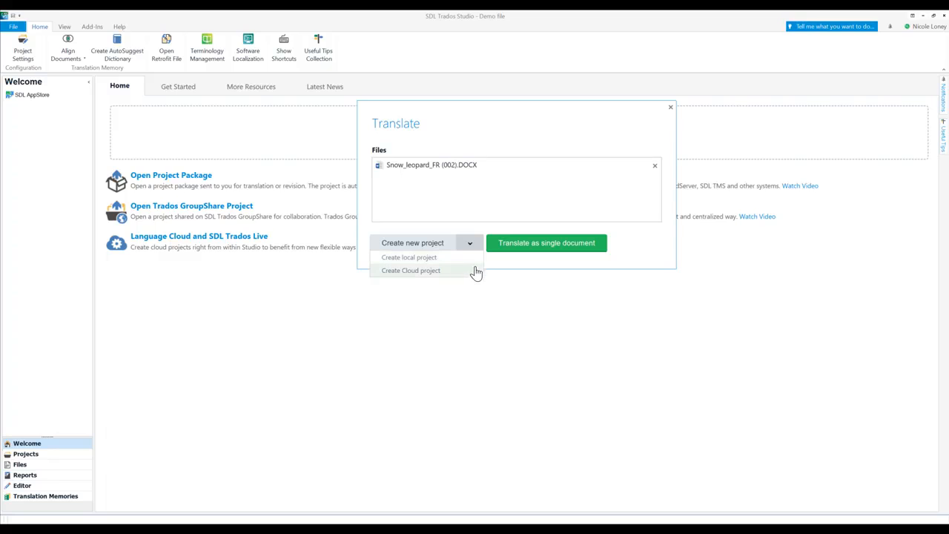
{"action": "left_click", "coordinate": [670, 107]}
Step: Examine the new local and cloud project options in the Projects view, and return to the Welcome view
{"action": "left_click", "coordinate": [77, 454]}
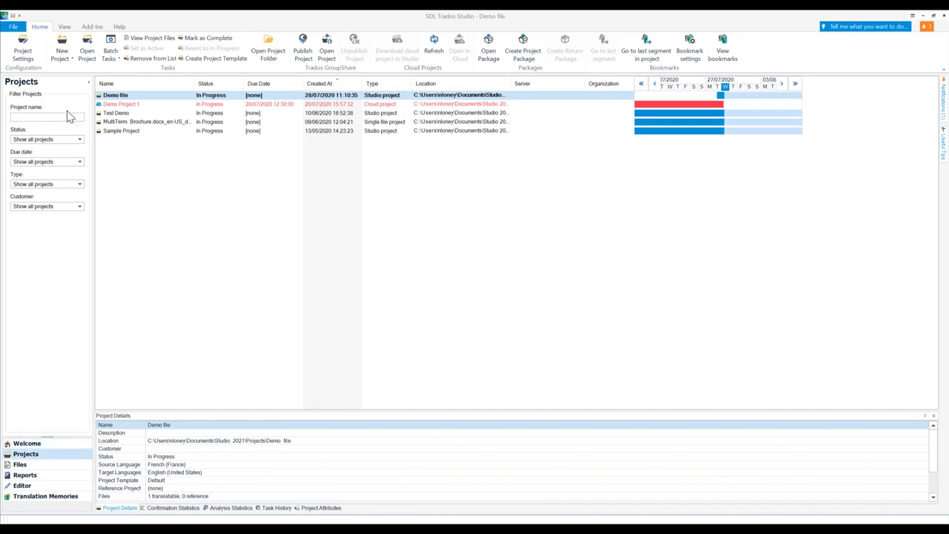
{"action": "left_click", "coordinate": [71, 61]}
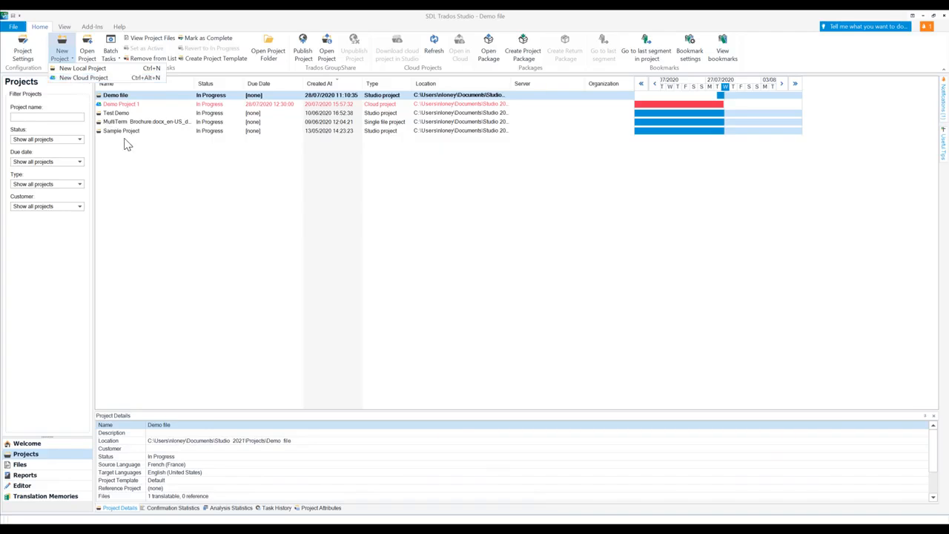
{"action": "left_click", "coordinate": [157, 176]}
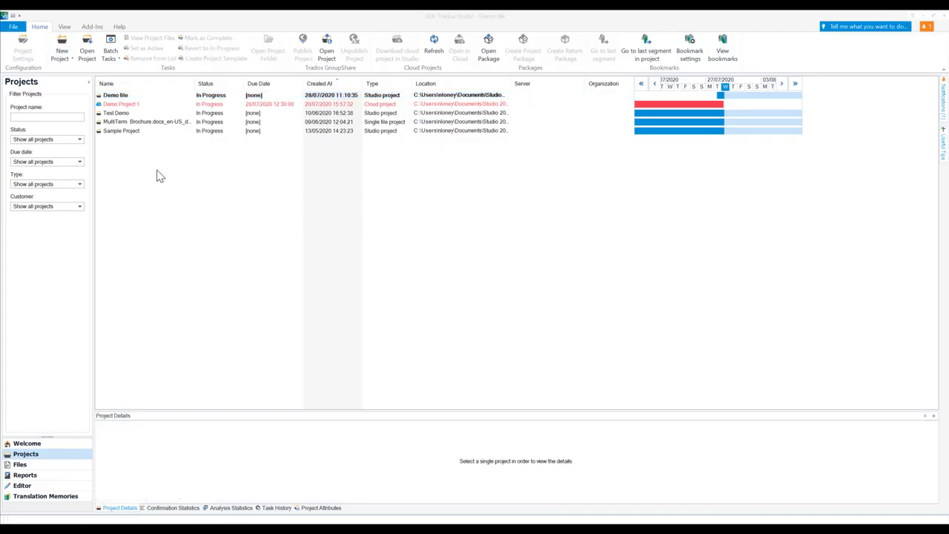
{"action": "left_click", "coordinate": [37, 444]}
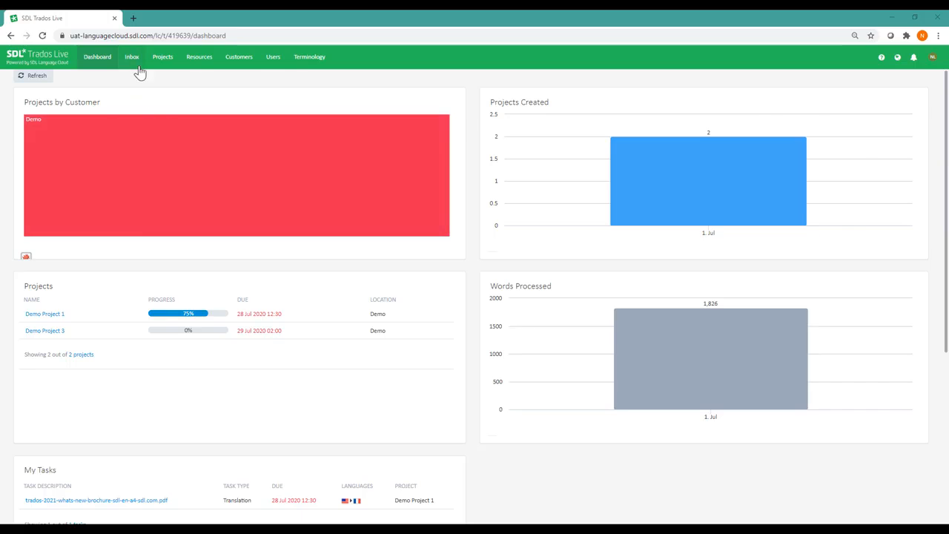
Step: In SDL Trados Live, open the active inbox task trados-2021-whats-new-brochure-sdl-en-a4-sdl.com.pdf in the Online Editor
{"action": "left_click", "coordinate": [138, 64]}
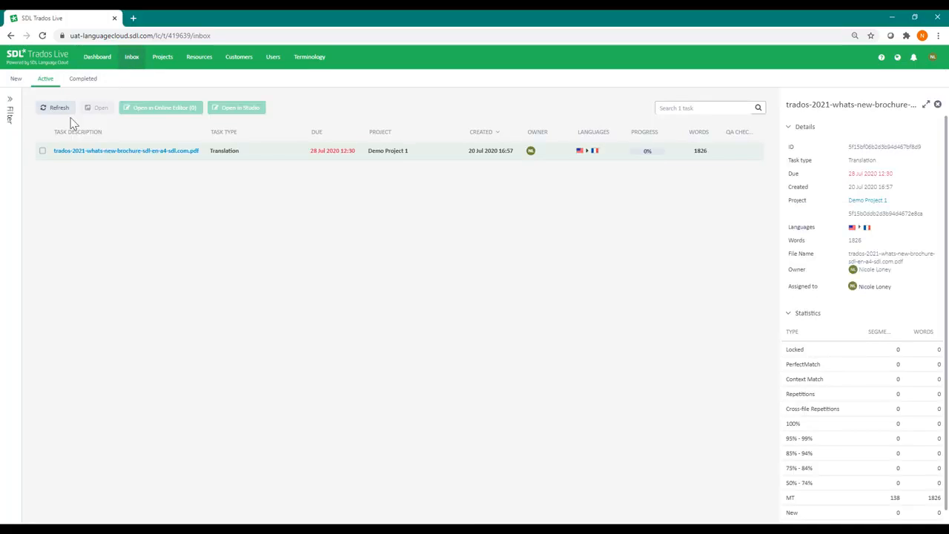
{"action": "left_click", "coordinate": [42, 153]}
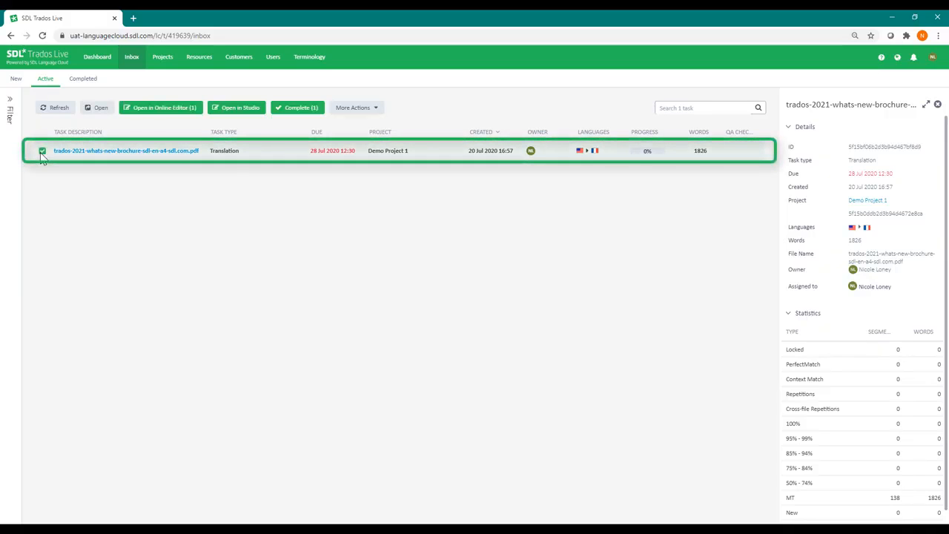
{"action": "left_click", "coordinate": [151, 111]}
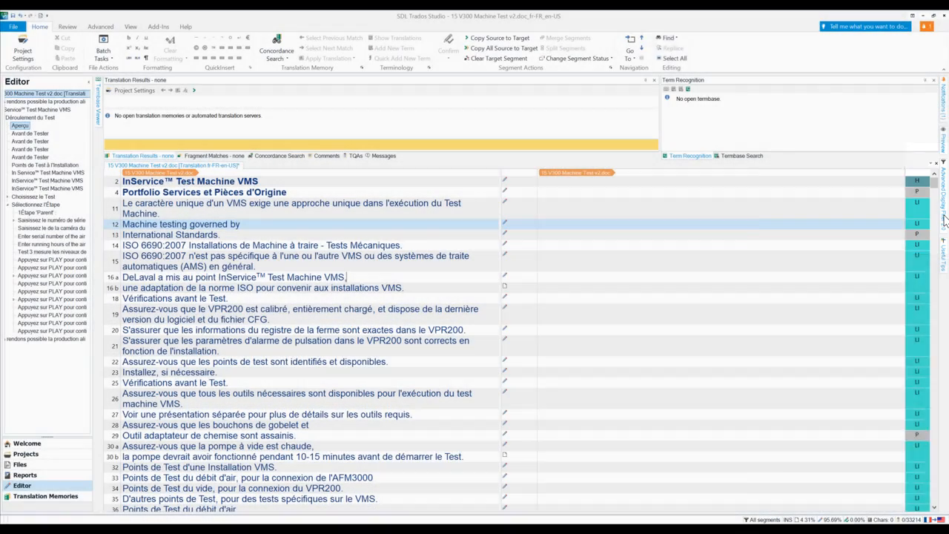
Step: In the Trados Studio editor, use Advanced Display Filter 2.0 to show only segments containing the color #00A6FF
{"action": "left_click", "coordinate": [944, 220]}
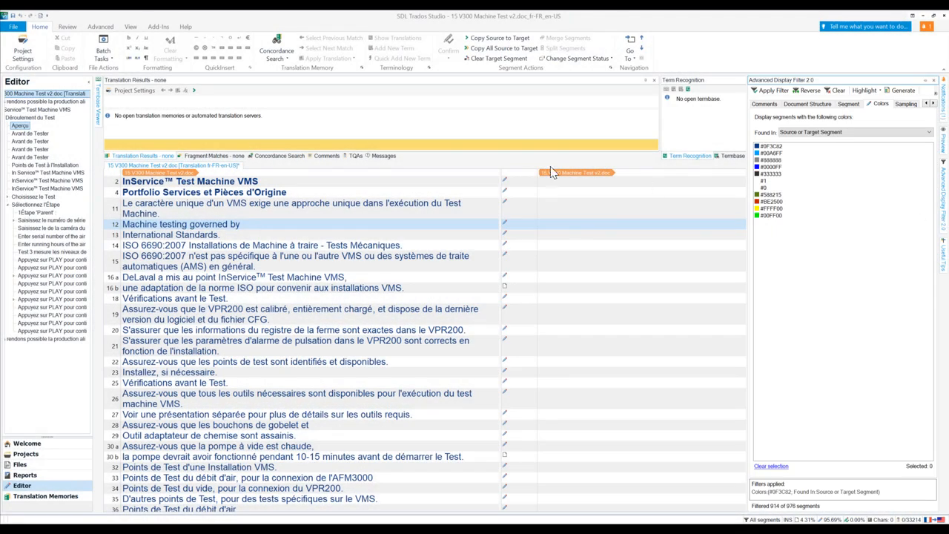
{"action": "left_click", "coordinate": [130, 27]}
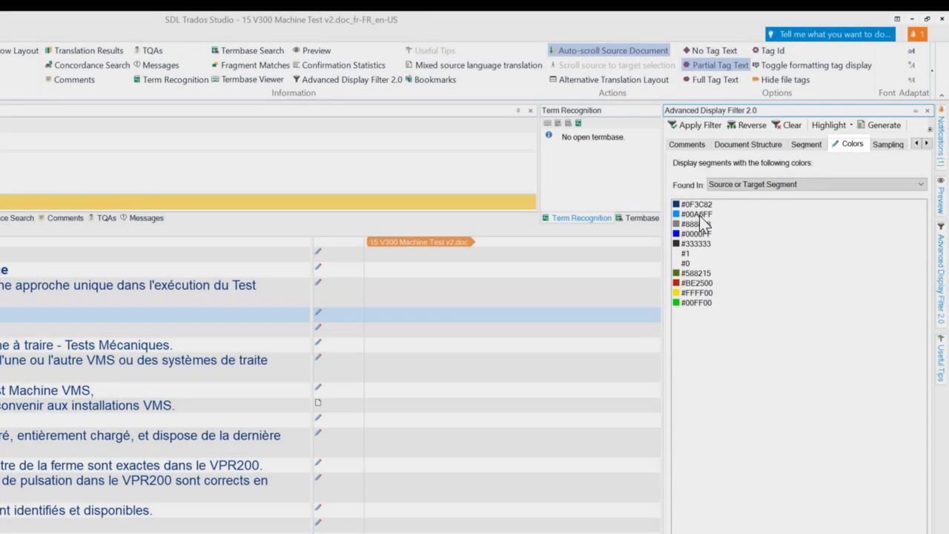
{"action": "left_click", "coordinate": [700, 215]}
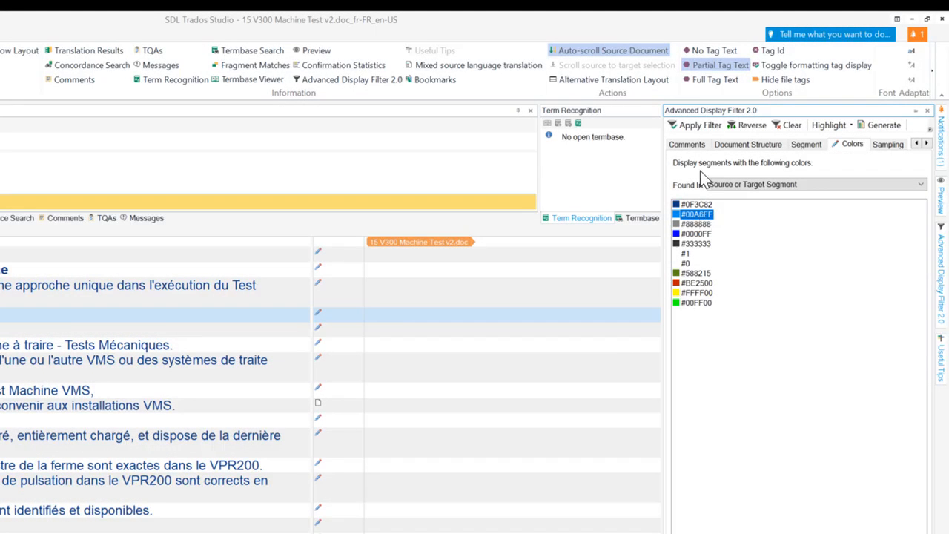
{"action": "left_click", "coordinate": [698, 126]}
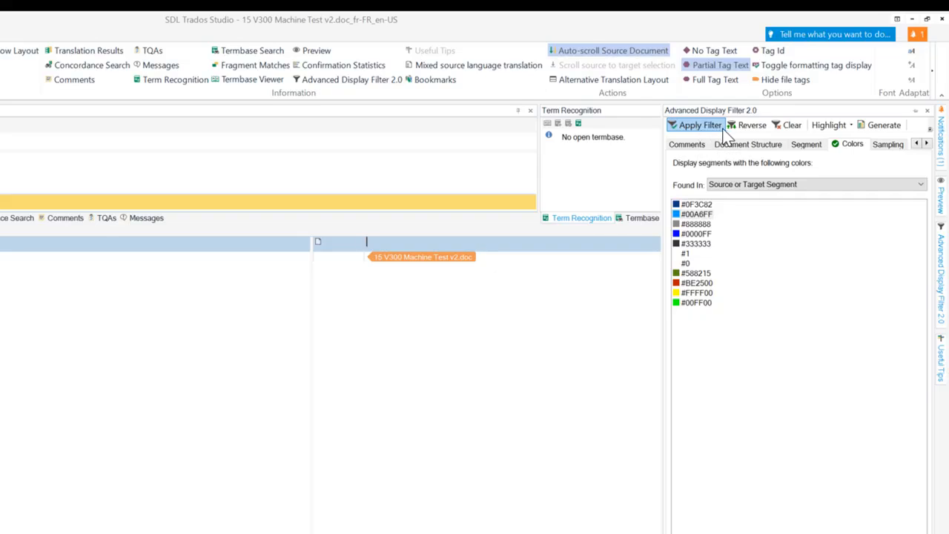
Step: Clear the color filter and filter the document to show only split segments
{"action": "left_click", "coordinate": [788, 126]}
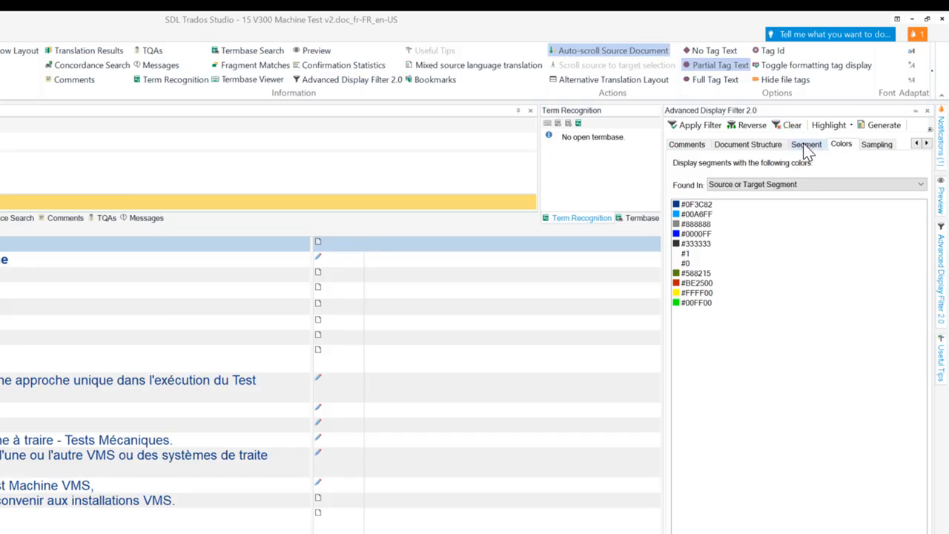
{"action": "left_click", "coordinate": [807, 146]}
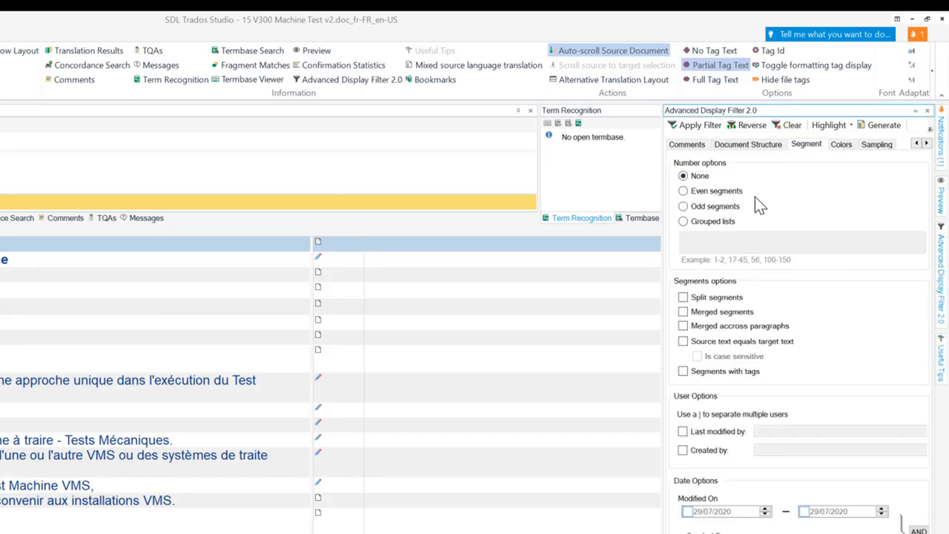
{"action": "left_click", "coordinate": [684, 298]}
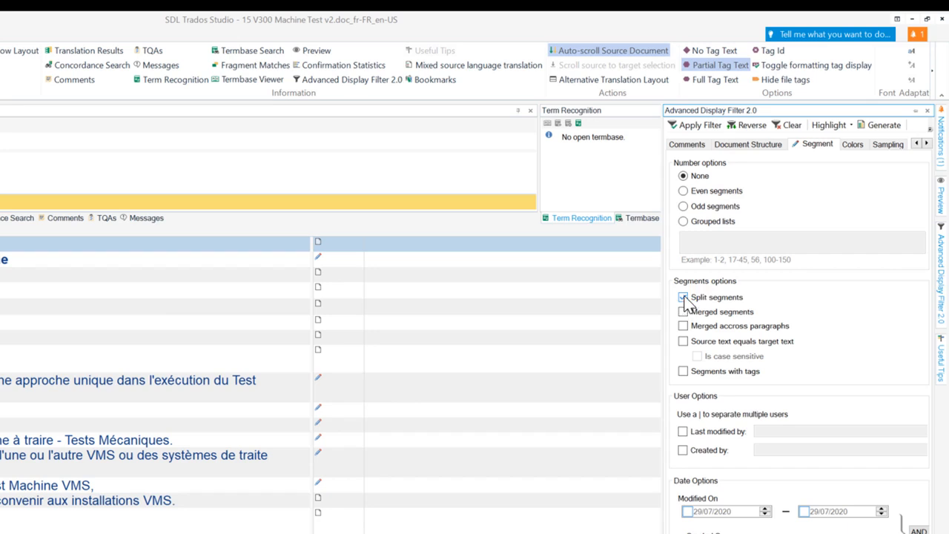
{"action": "left_click", "coordinate": [704, 127]}
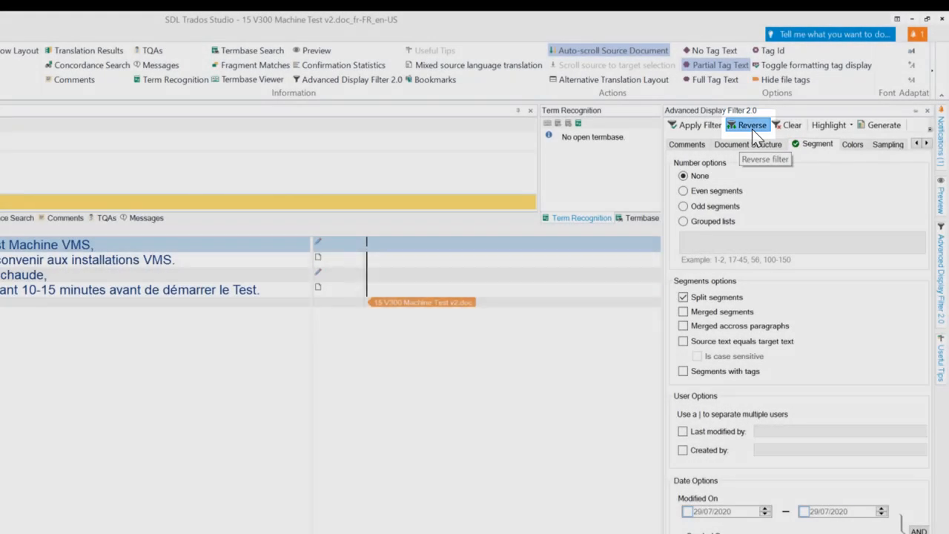
Step: Reverse the split-segment filter and save the filter settings as "Custom filter 1"
{"action": "left_click", "coordinate": [752, 126]}
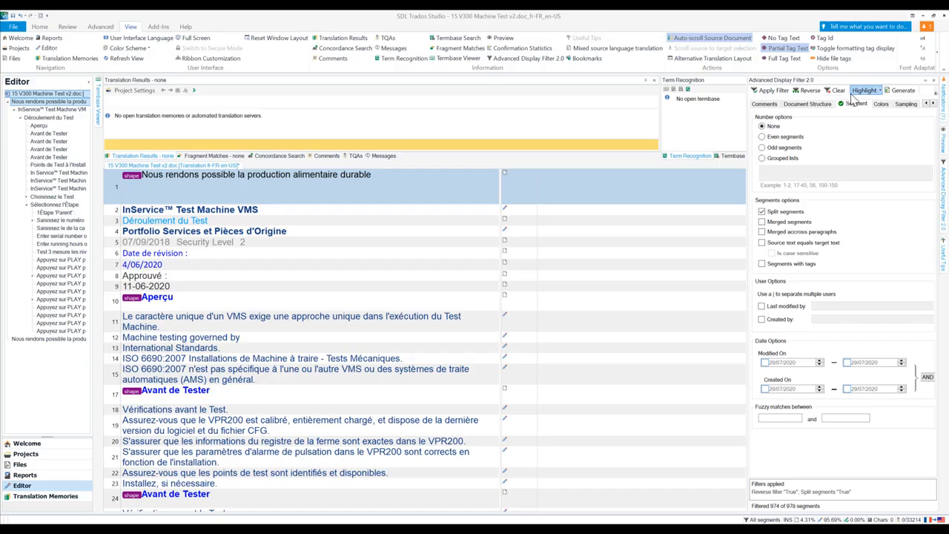
{"action": "left_click", "coordinate": [935, 103]}
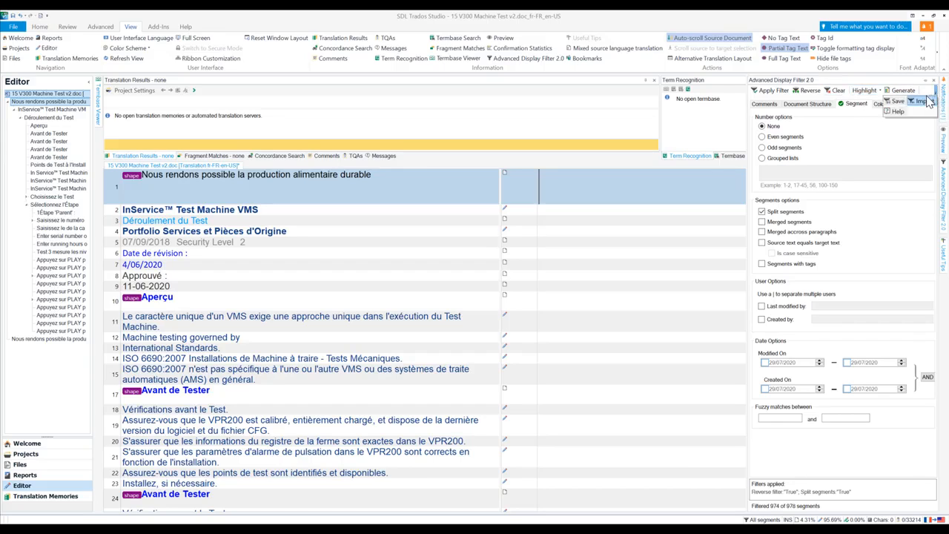
{"action": "left_click", "coordinate": [898, 101]}
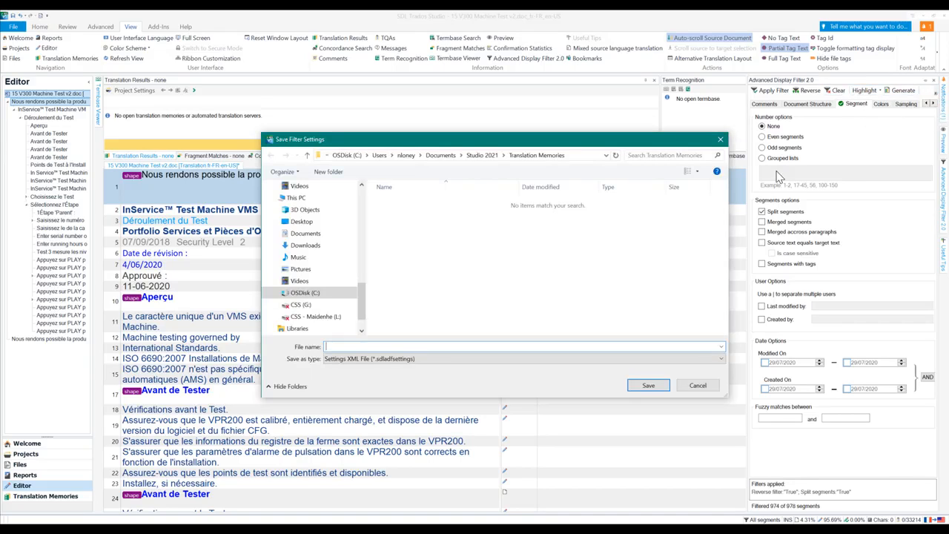
{"action": "type", "text": "Custom filter 1"}
{"action": "key", "text": "Return"}
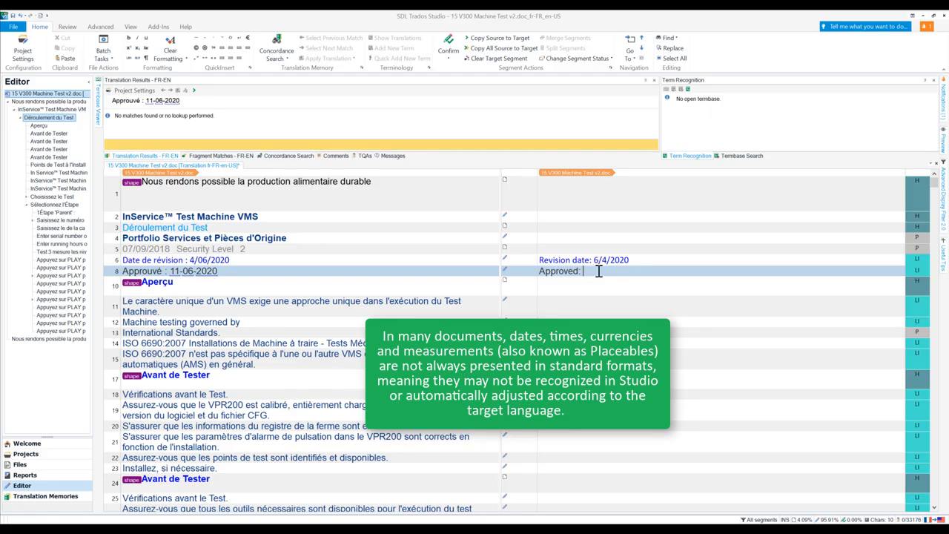
Step: Check the placeables offered for the date in segment 8, and open the FR-EN translation memory's language resource settings
{"action": "key", "text": "ctrl+comma"}
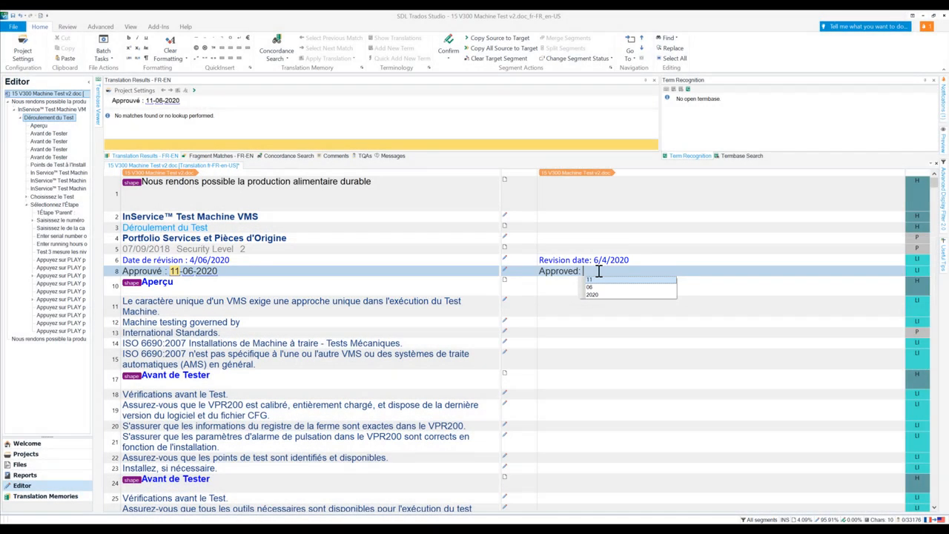
{"action": "left_click", "coordinate": [28, 64]}
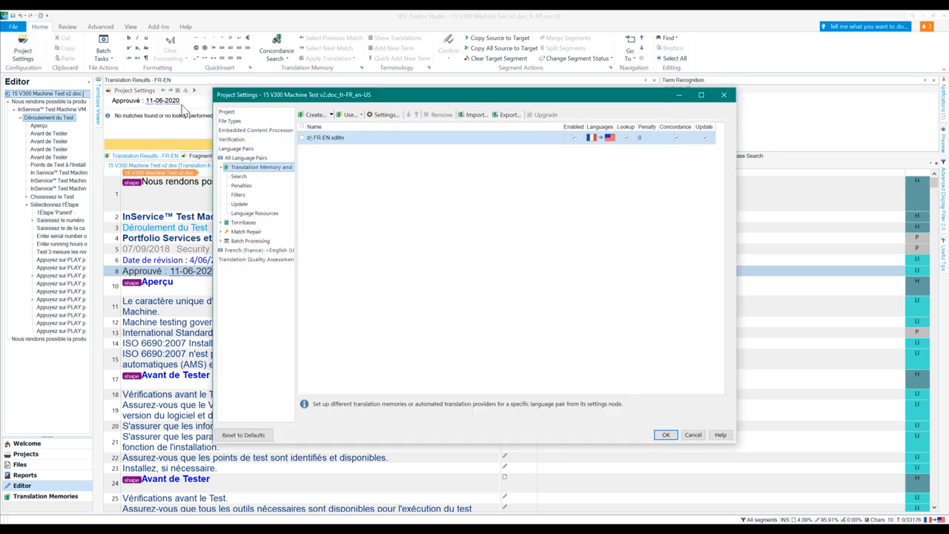
{"action": "left_click", "coordinate": [394, 120]}
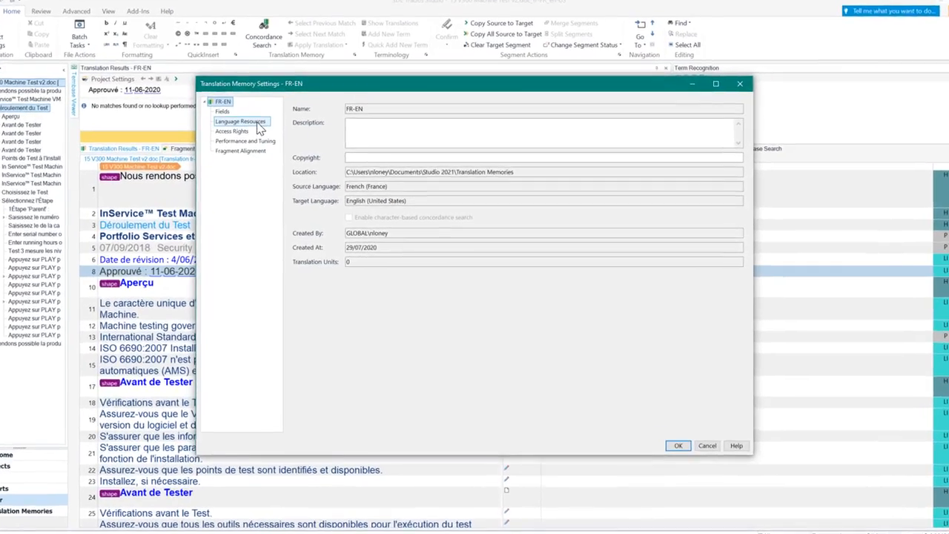
{"action": "left_click", "coordinate": [252, 130]}
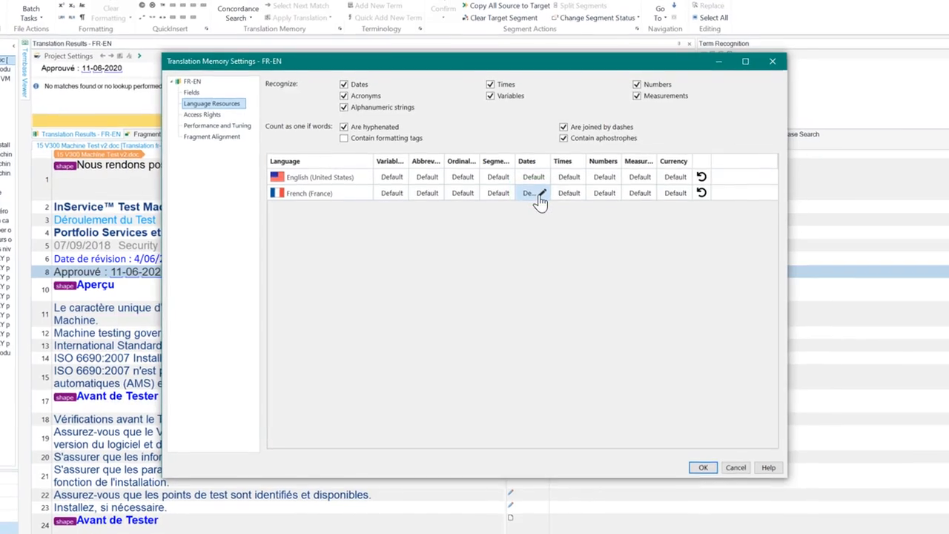
Step: Add the custom date format dd-MM-yyyy for French (France) and save the translation memory and project settings
{"action": "left_click", "coordinate": [543, 193]}
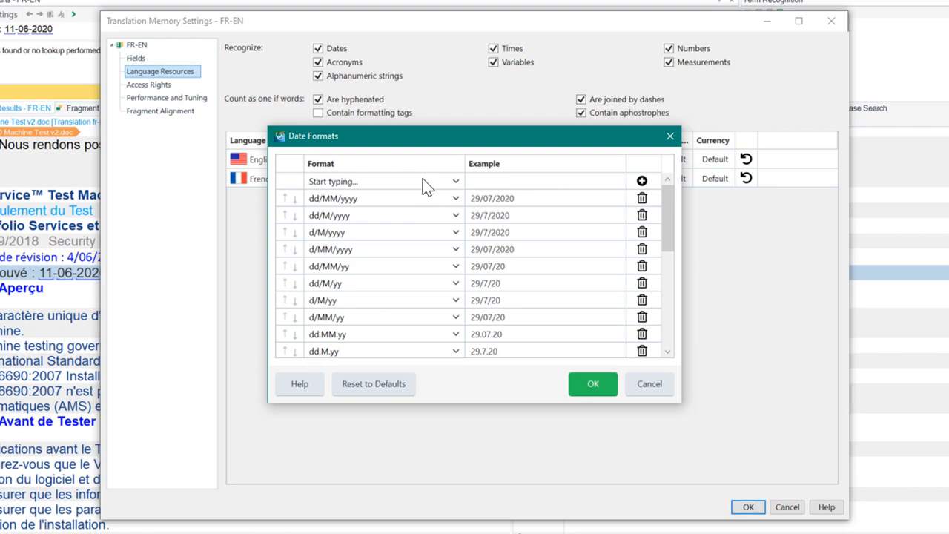
{"action": "left_click", "coordinate": [385, 189]}
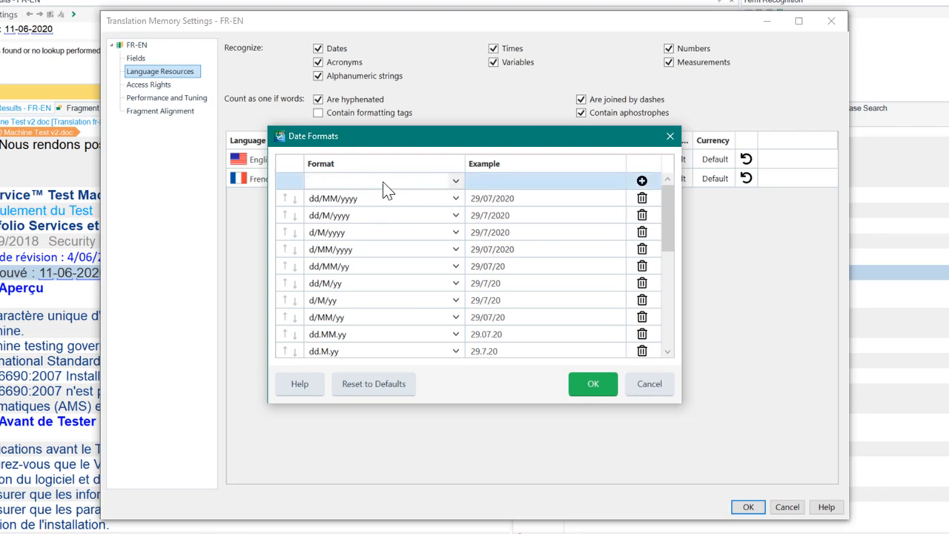
{"action": "type", "text": "dd-MM-yyyy"}
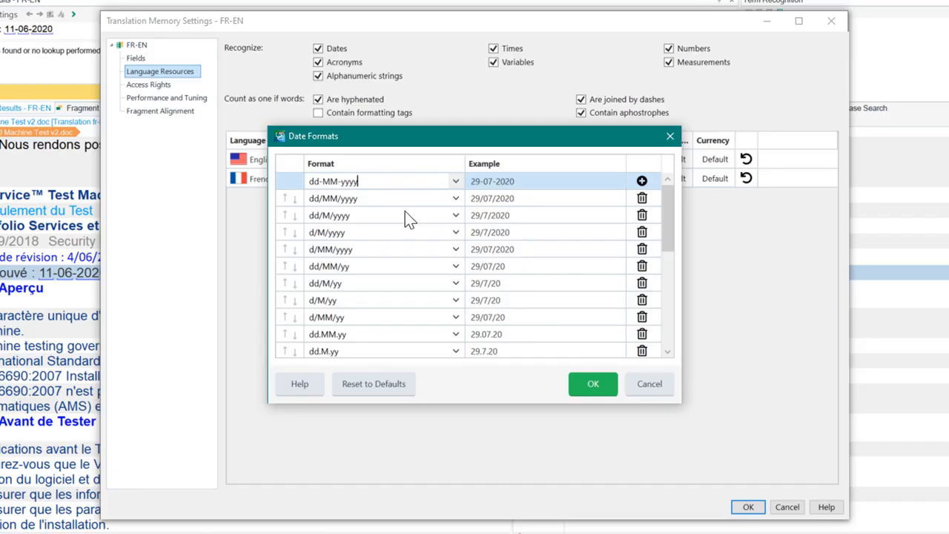
{"action": "left_click", "coordinate": [596, 384]}
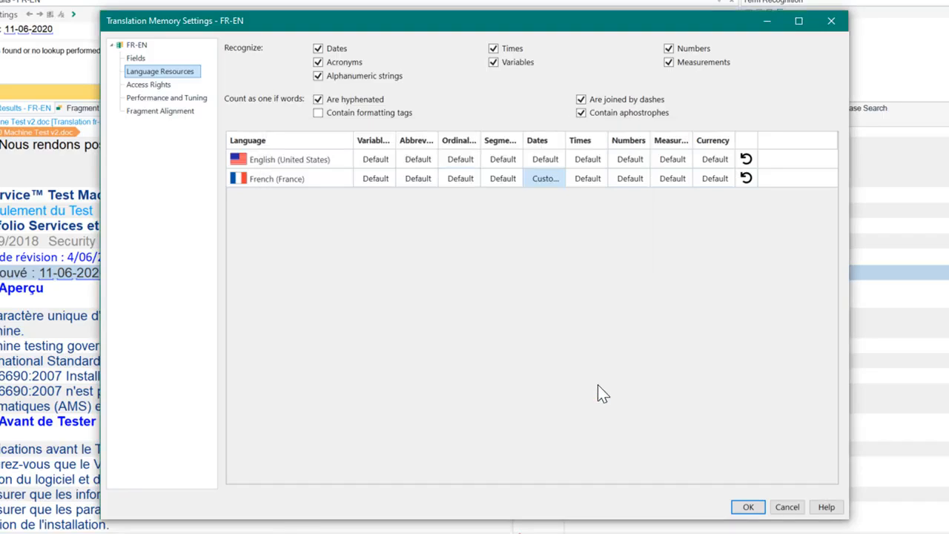
{"action": "left_click", "coordinate": [748, 507]}
{"action": "left_click", "coordinate": [744, 507]}
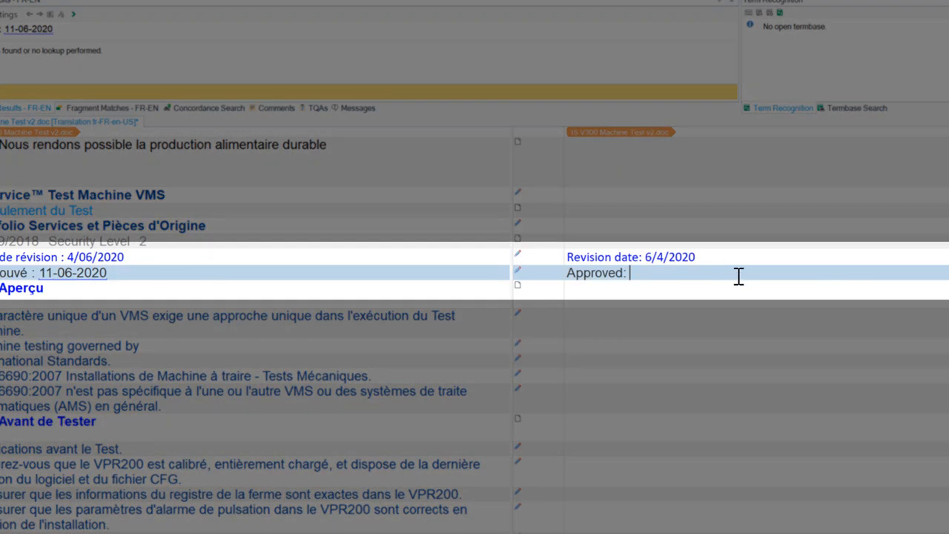
Step: Insert the date placeable 6/11/2020 after "Approved:" in the target of segment 8
{"action": "key", "text": "ctrl+comma"}
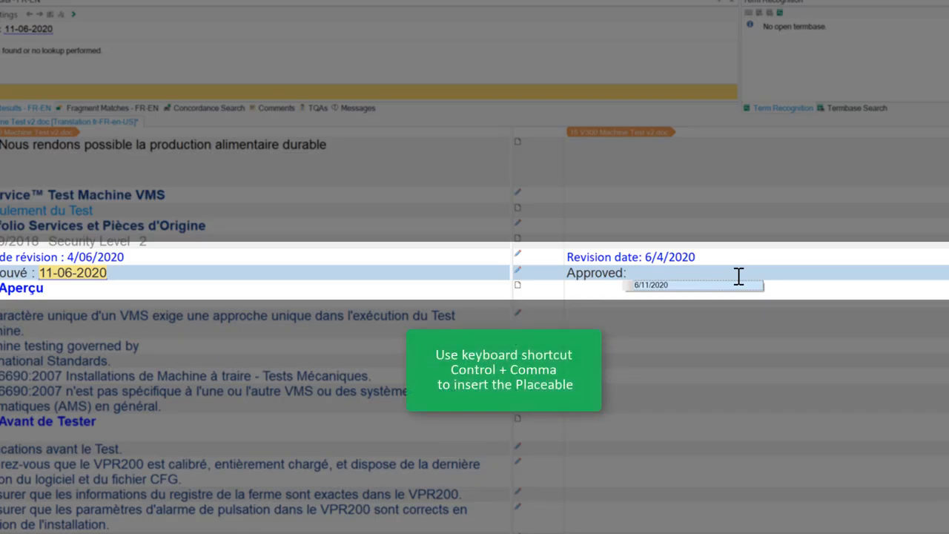
{"action": "key", "text": "Return"}
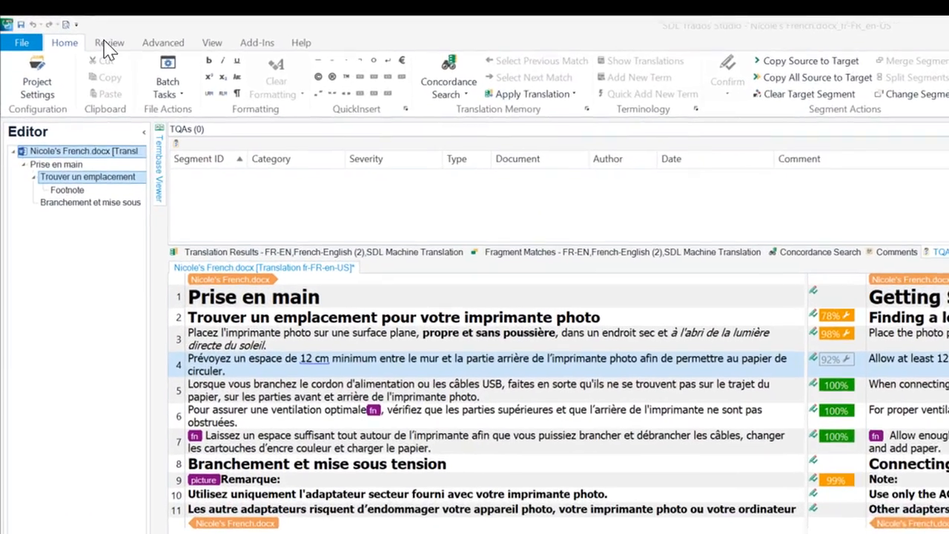
Step: Switch the review mode of the French-to-English printer document from Track Changes to Assess Quality
{"action": "left_click", "coordinate": [108, 43]}
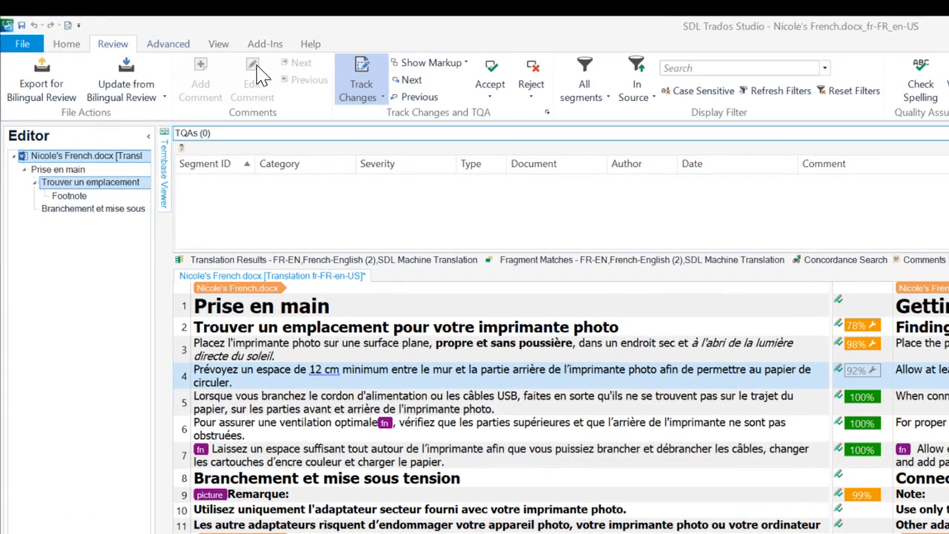
{"action": "left_click", "coordinate": [378, 98]}
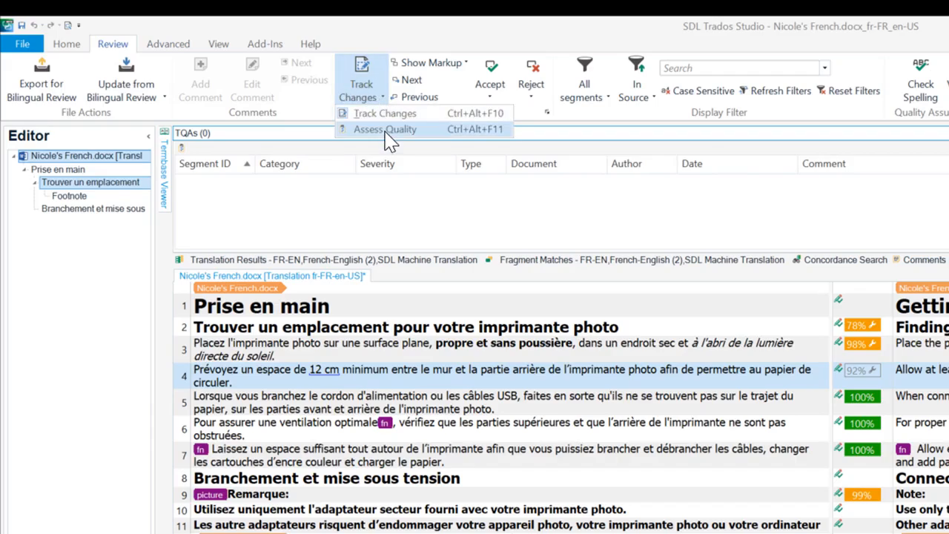
{"action": "left_click", "coordinate": [386, 130]}
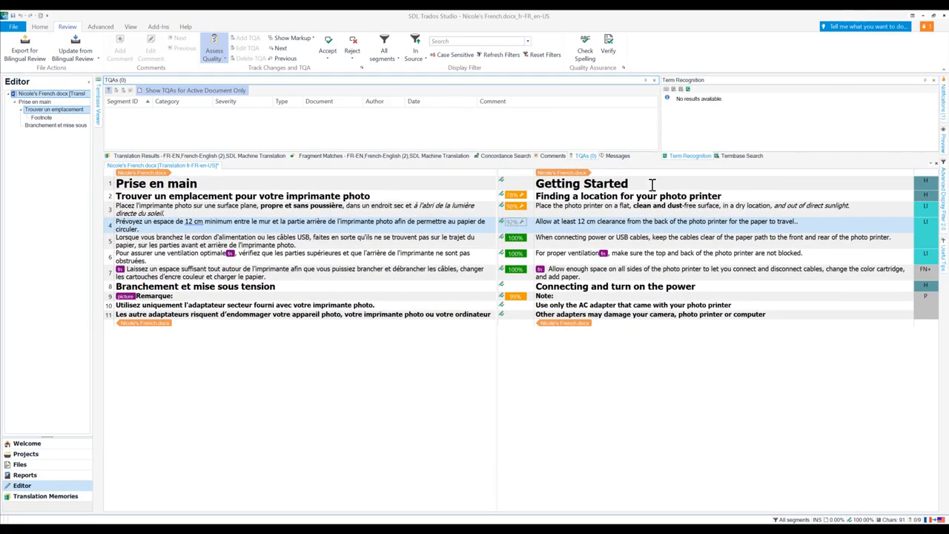
Step: Delete the extra full stop at the end of target segment 4 and change "turn" to "turning" in target segment 8
{"action": "left_click", "coordinate": [828, 226]}
{"action": "key", "text": "BackSpace"}
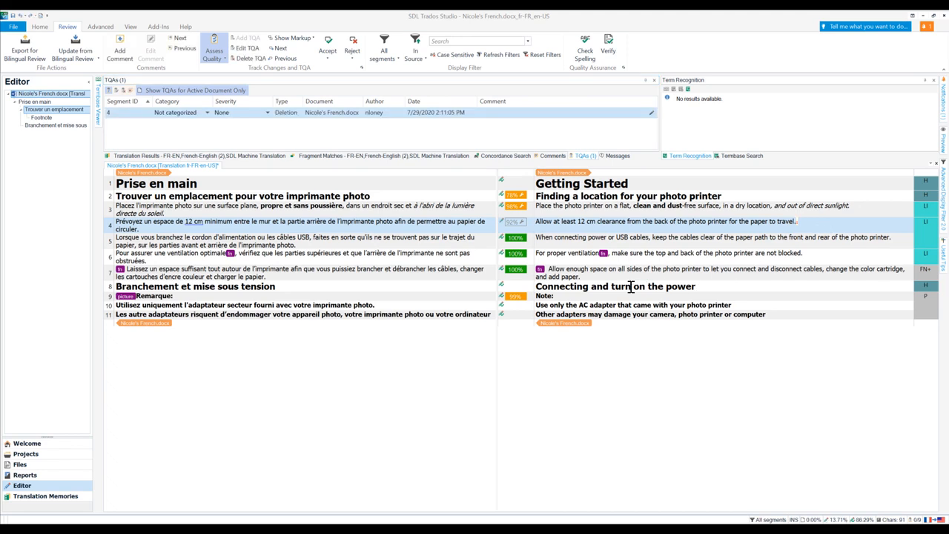
{"action": "left_click", "coordinate": [633, 287]}
{"action": "type", "text": "ing"}
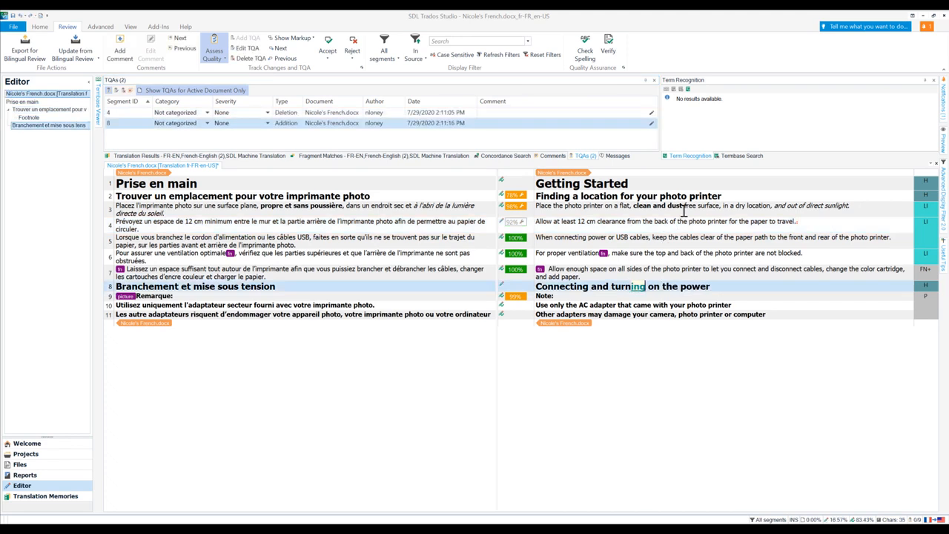
Step: Replace "-free surface" in the target of segment 3 with the same wording re-entered as a tracked change
{"action": "left_click_drag", "start_coordinate": [682, 206], "coordinate": [720, 206]}
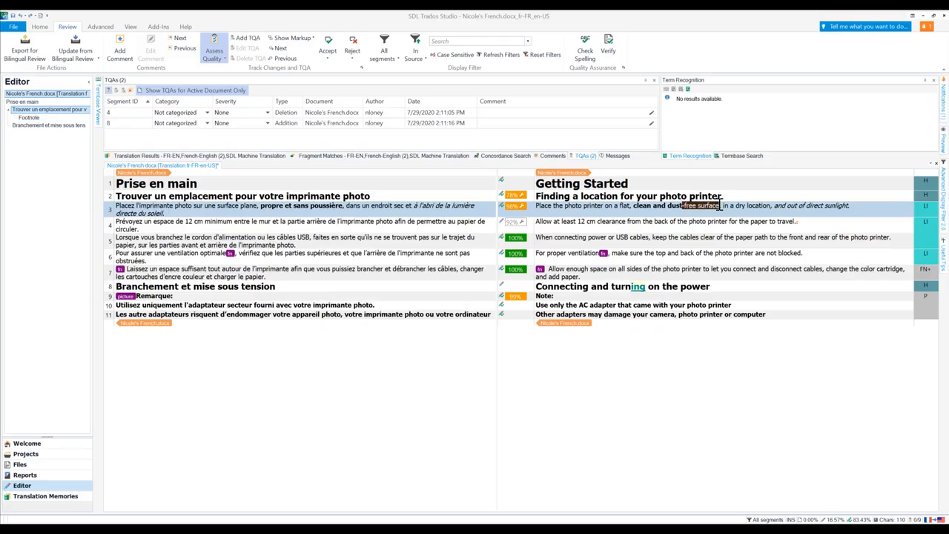
{"action": "key", "text": "BackSpace"}
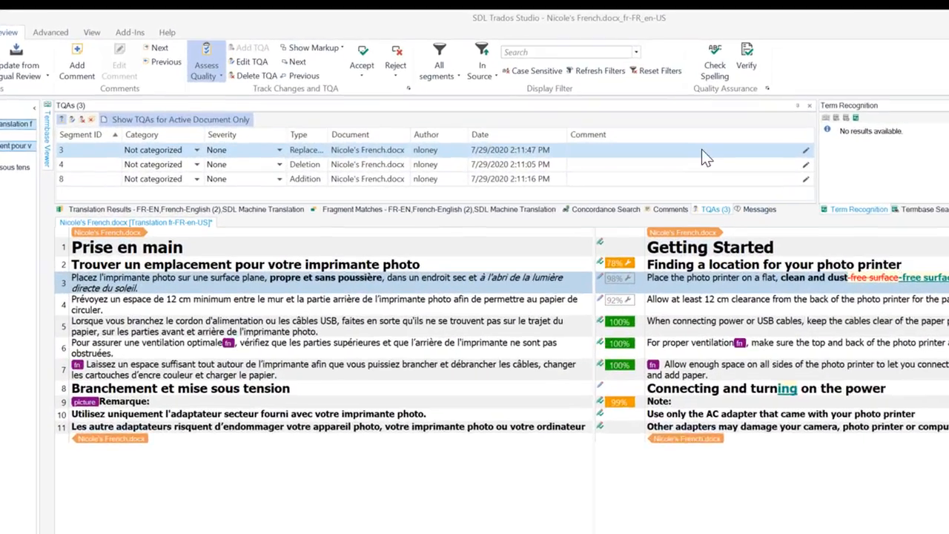
Step: Add the comment "missing formatting" to the segment 3 TQA and "additional full stop" to the segment 4 TQA
{"action": "left_click", "coordinate": [625, 125]}
{"action": "type", "text": "missing formatting"}
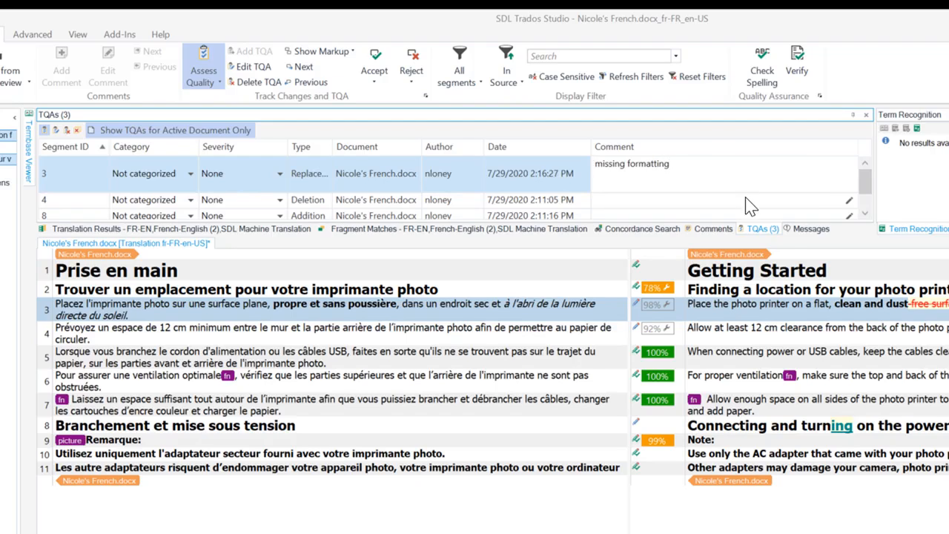
{"action": "left_click", "coordinate": [748, 199]}
{"action": "type", "text": "additional full stop"}
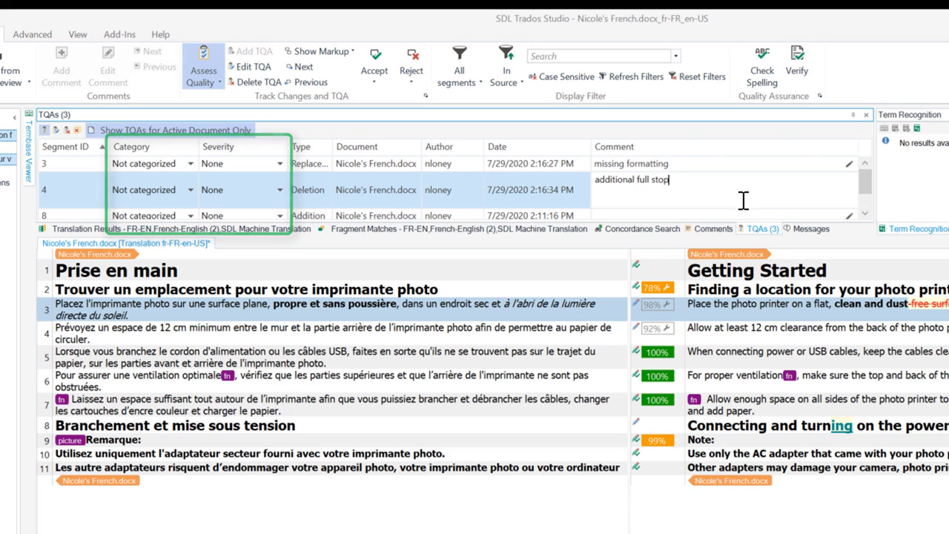
Step: Set the segment 3 TQA to category Style - Grammar with severity Minor
{"action": "left_click", "coordinate": [193, 164]}
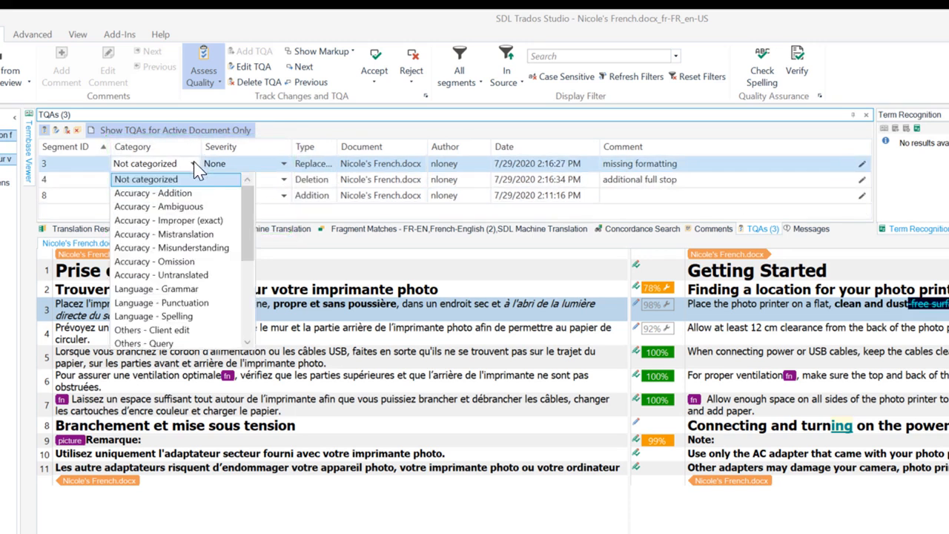
{"action": "scroll", "coordinate": [197, 248], "scroll_direction": "down", "scroll_amount": 3}
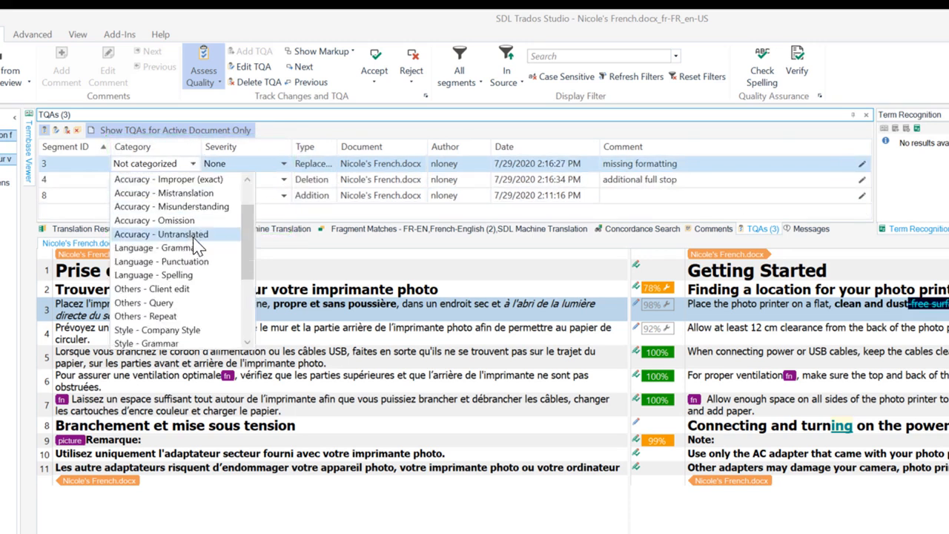
{"action": "left_click", "coordinate": [189, 261]}
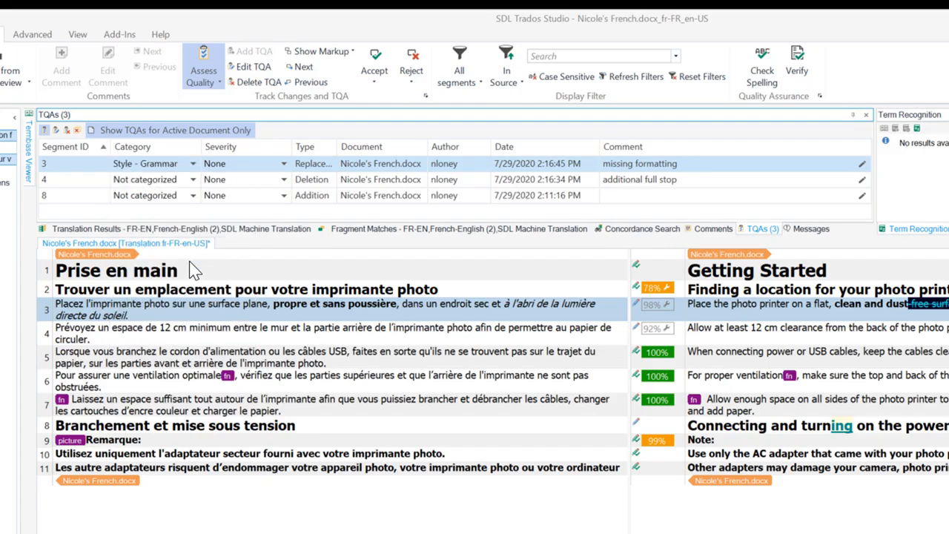
{"action": "left_click", "coordinate": [283, 165]}
{"action": "left_click", "coordinate": [253, 220]}
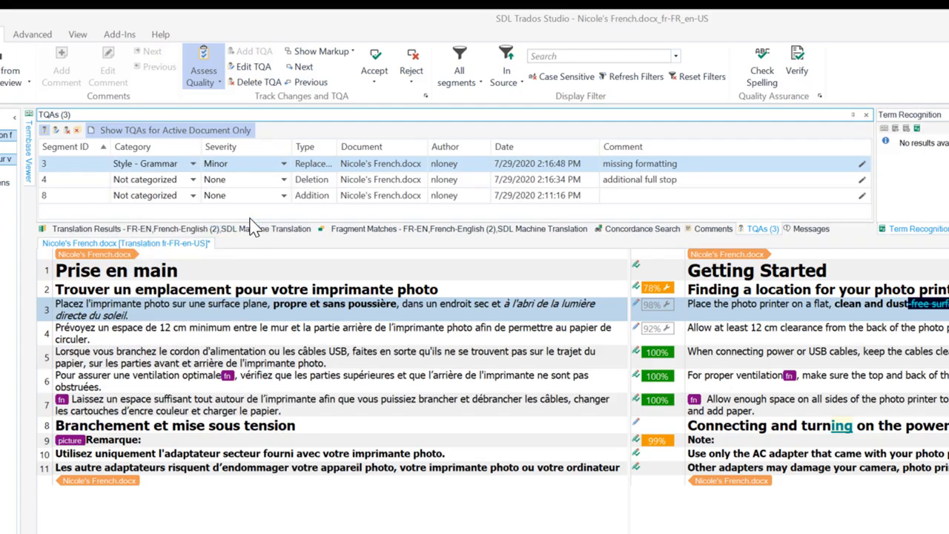
Step: Set the segment 4 TQA to category Language - Punctuation with severity Minor
{"action": "left_click", "coordinate": [196, 183]}
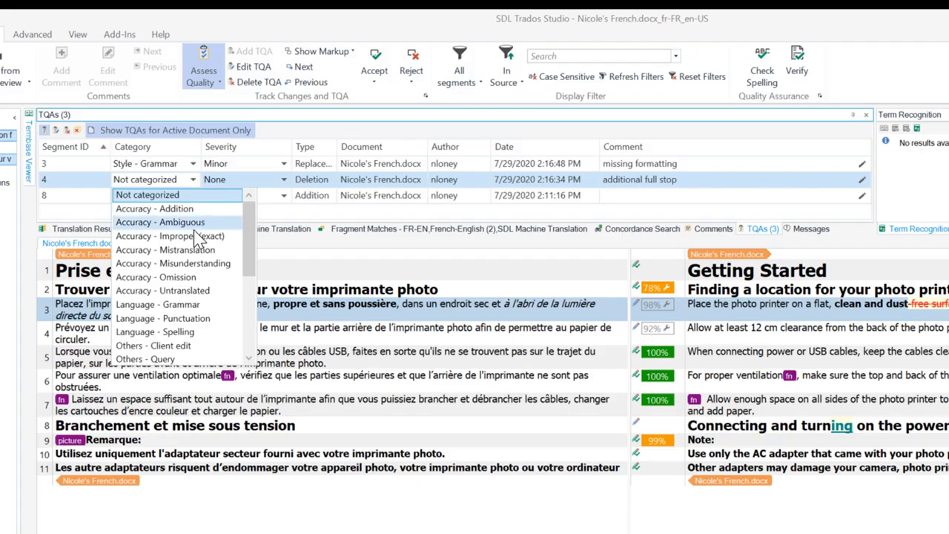
{"action": "left_click", "coordinate": [191, 318]}
{"action": "left_click", "coordinate": [282, 180]}
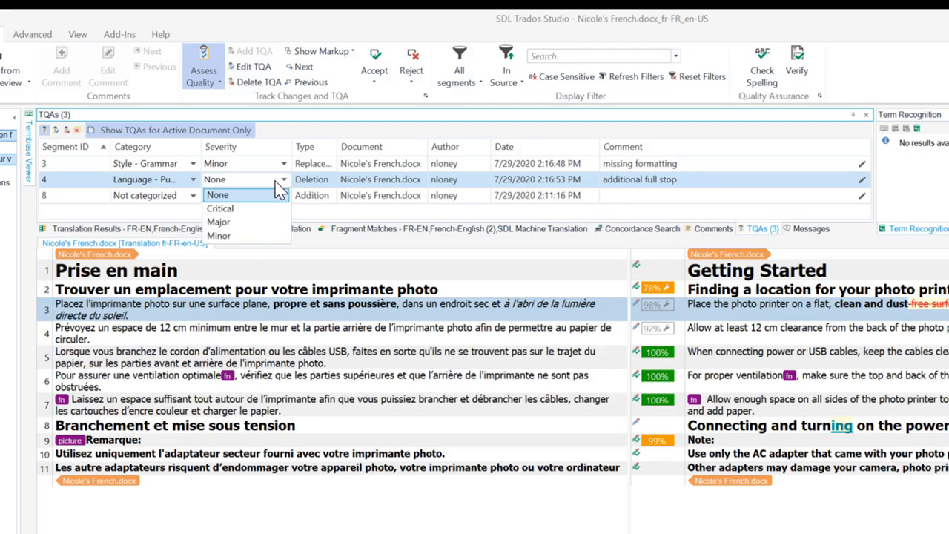
{"action": "left_click", "coordinate": [254, 236]}
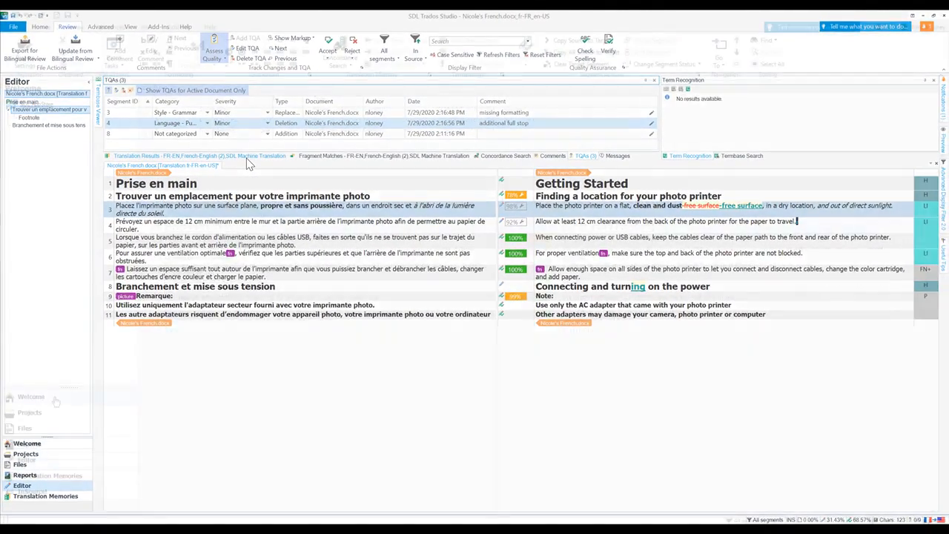
Step: Leave the document for the Welcome view and open the integrated SDL AppStore
{"action": "left_click", "coordinate": [30, 443]}
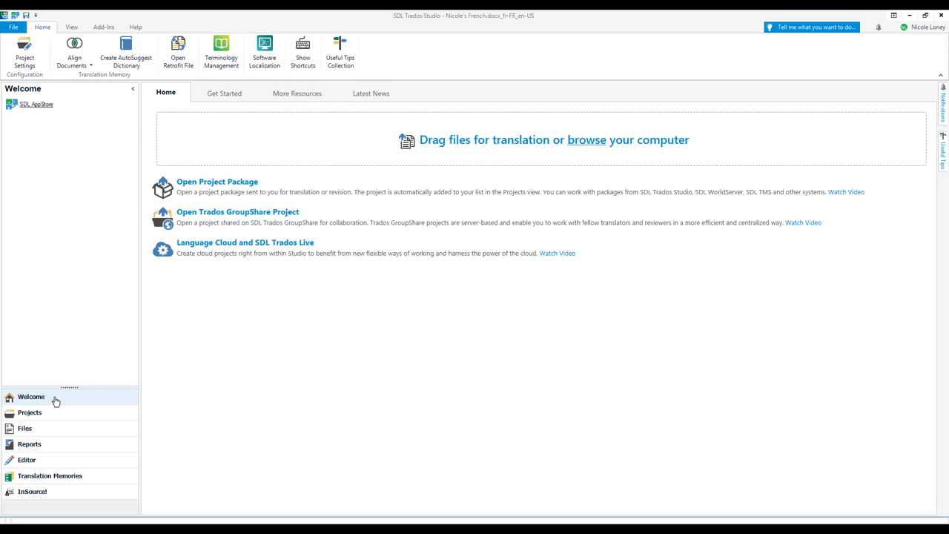
{"action": "left_click", "coordinate": [55, 401]}
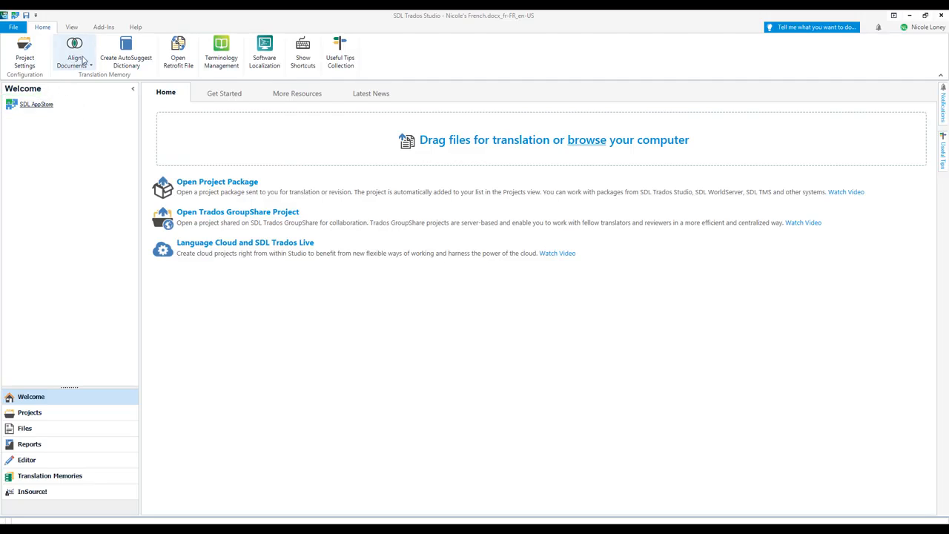
{"action": "left_click", "coordinate": [103, 29]}
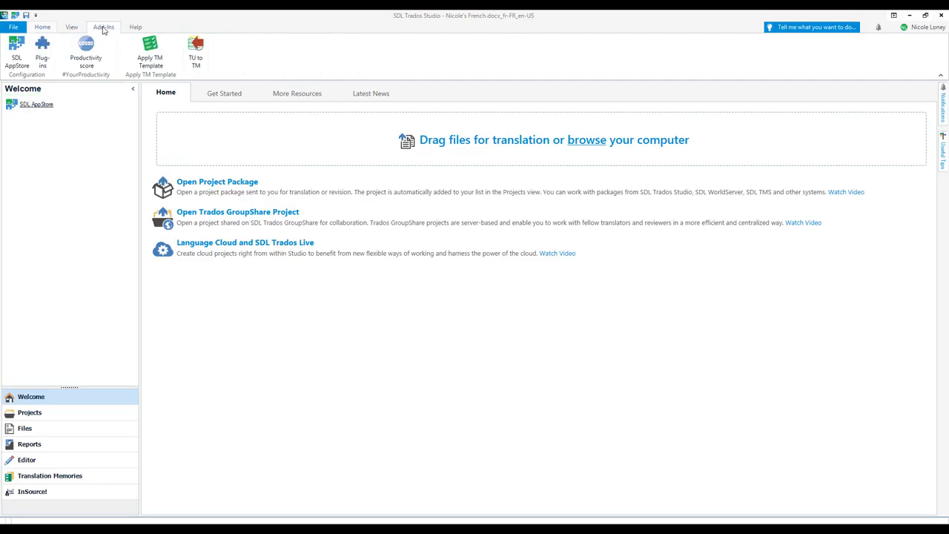
{"action": "left_click", "coordinate": [15, 59]}
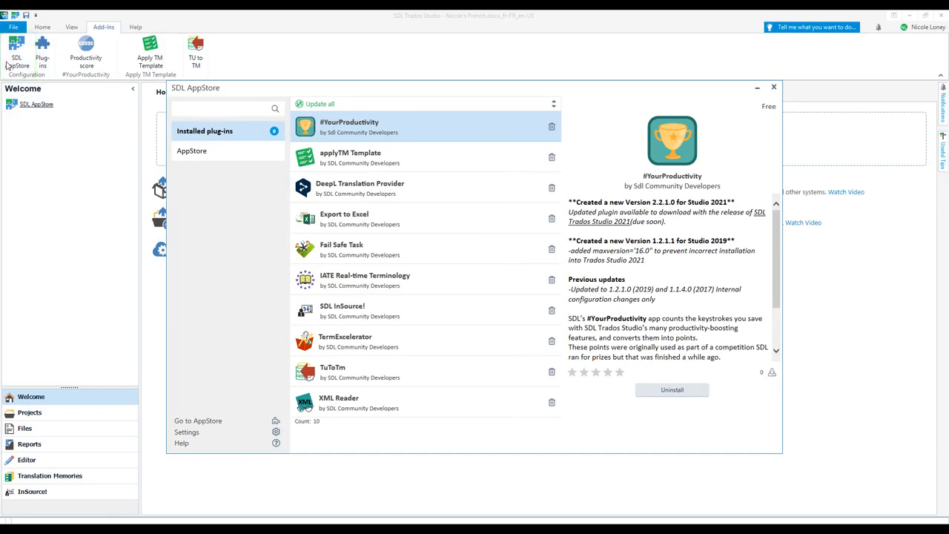
Step: Search the available AppStore apps for "DSI" and install the DSI Viewer plug-in
{"action": "left_click", "coordinate": [207, 153]}
{"action": "left_click", "coordinate": [209, 109]}
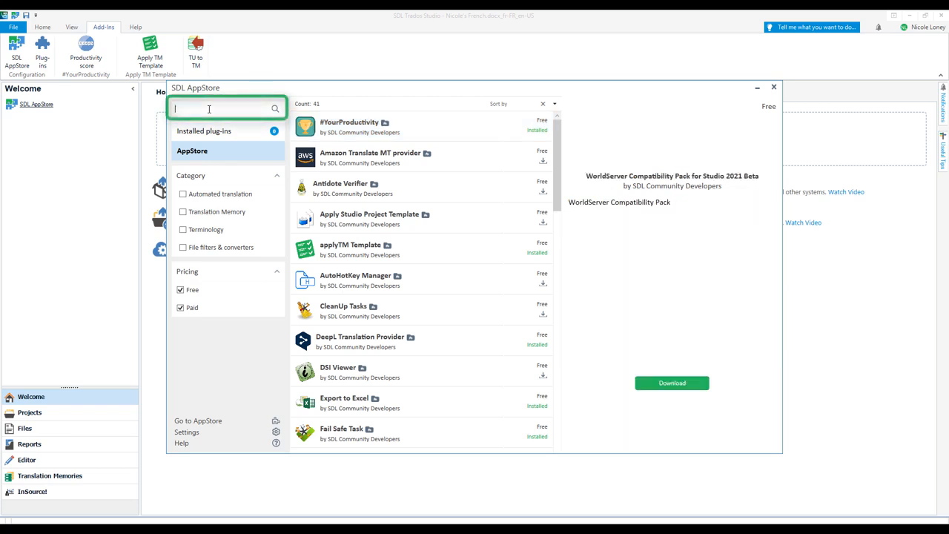
{"action": "type", "text": "DSI"}
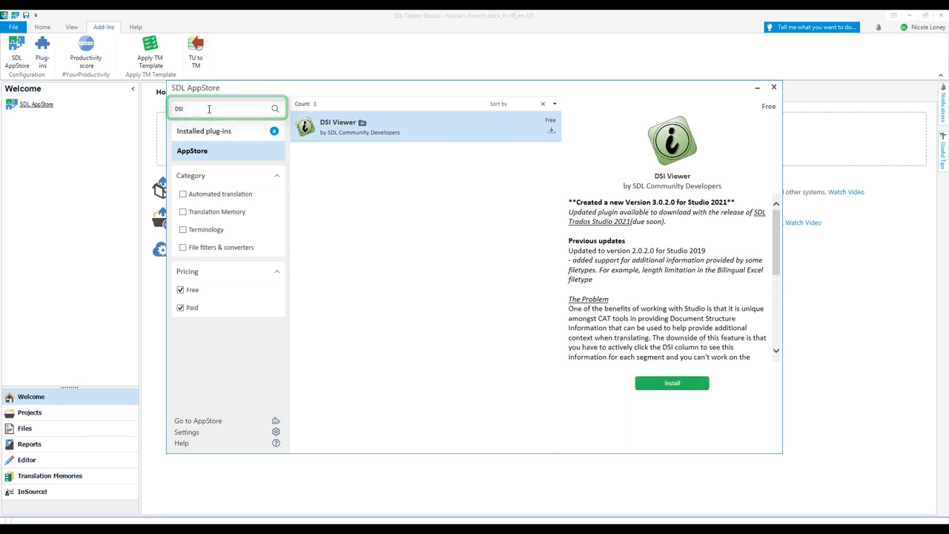
{"action": "left_click", "coordinate": [552, 134]}
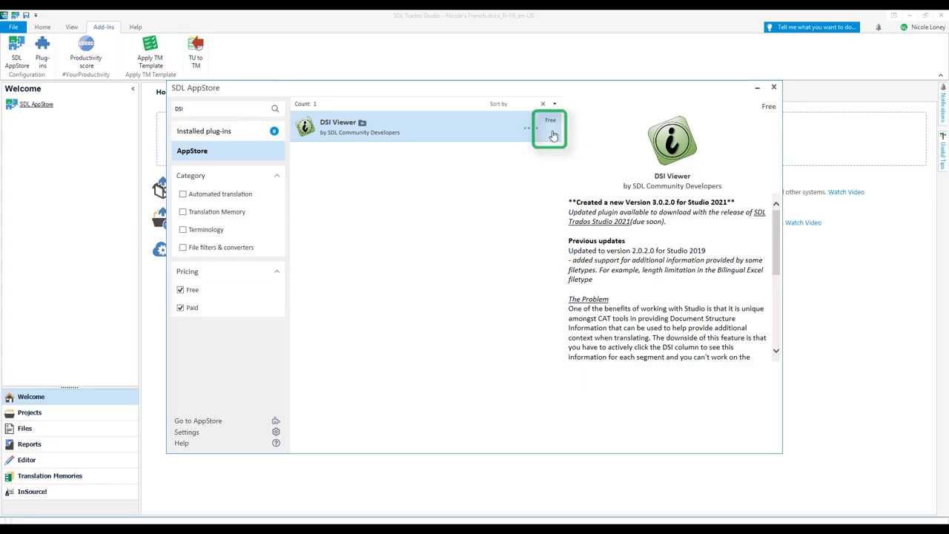
Step: Uninstall the TuToTm plug-in from the installed plug-ins and open the AppStore settings
{"action": "left_click", "coordinate": [249, 138]}
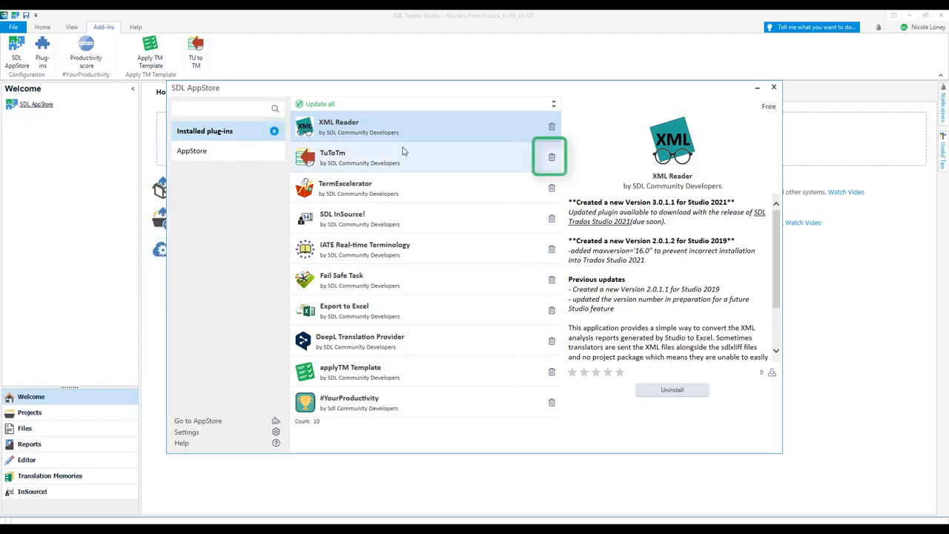
{"action": "left_click", "coordinate": [552, 157]}
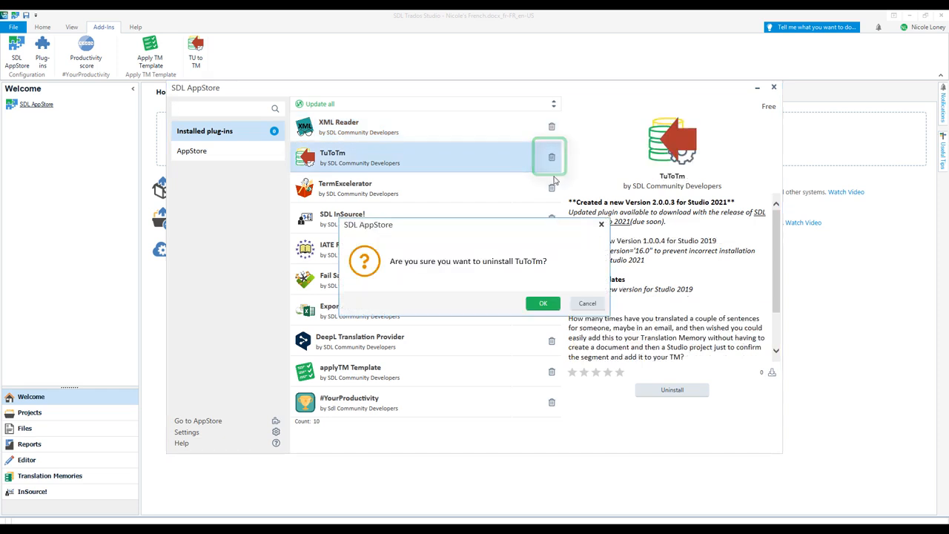
{"action": "left_click", "coordinate": [553, 305]}
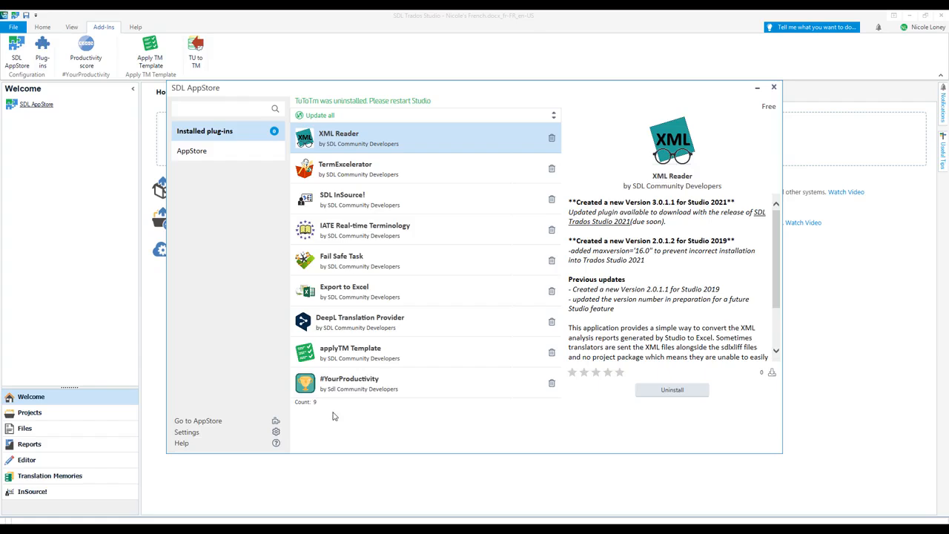
{"action": "left_click", "coordinate": [275, 433]}
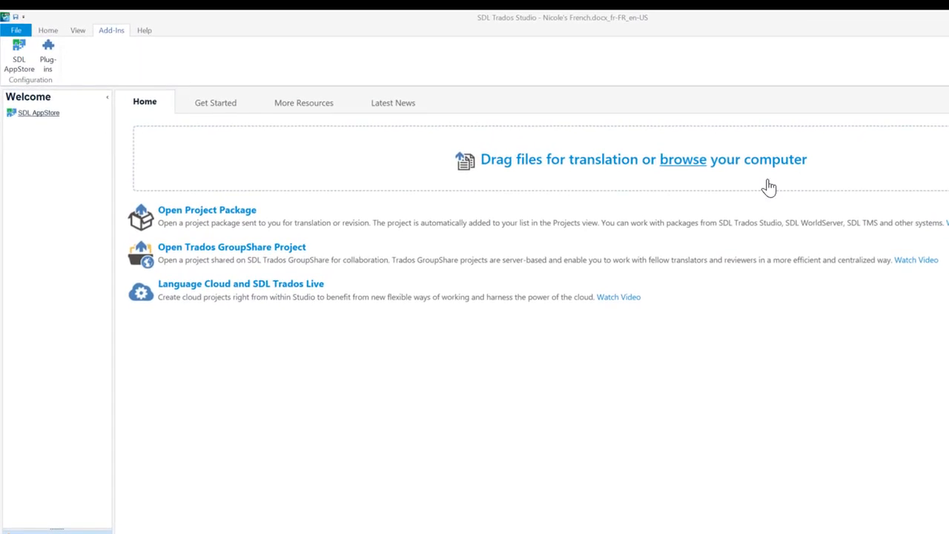
Step: Open the list of SDL Community forums from the help resources
{"action": "left_click", "coordinate": [147, 33]}
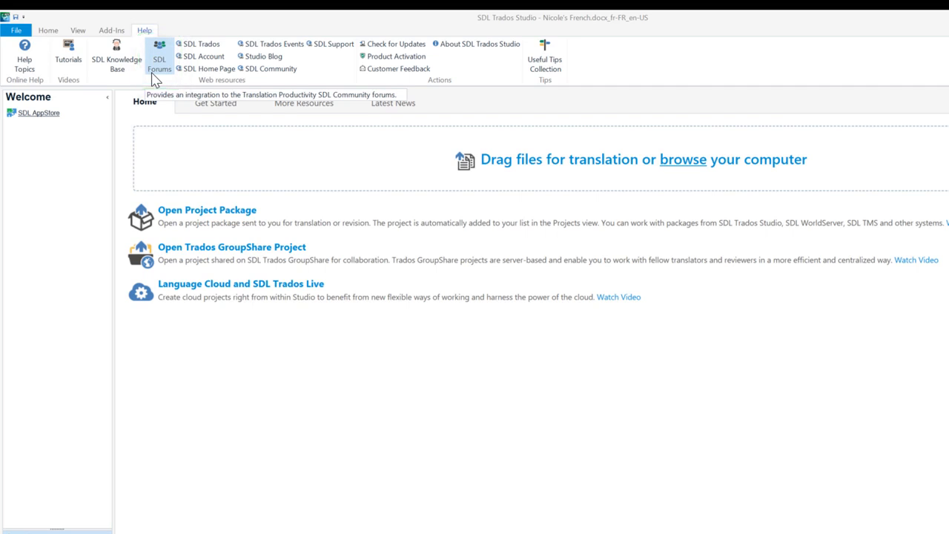
{"action": "left_click", "coordinate": [153, 77]}
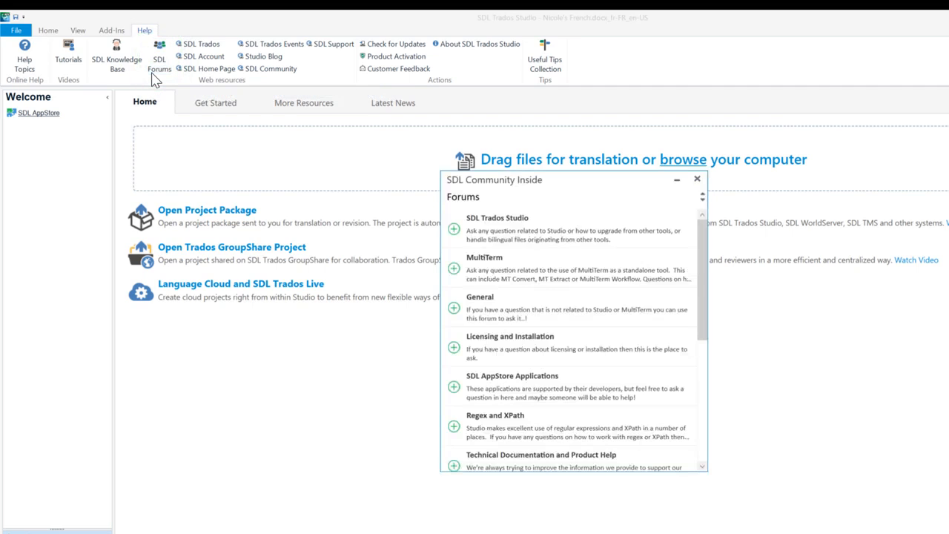